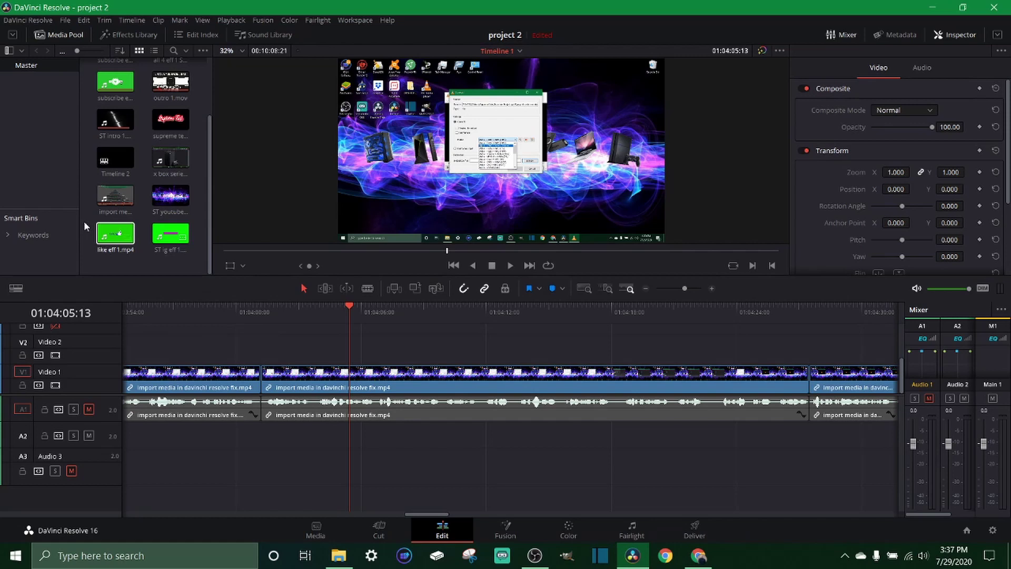
# Import the 'davinci resolve 1' image from the Pictures folder into the Media Pool.
pyautogui.rightClick(143, 260)
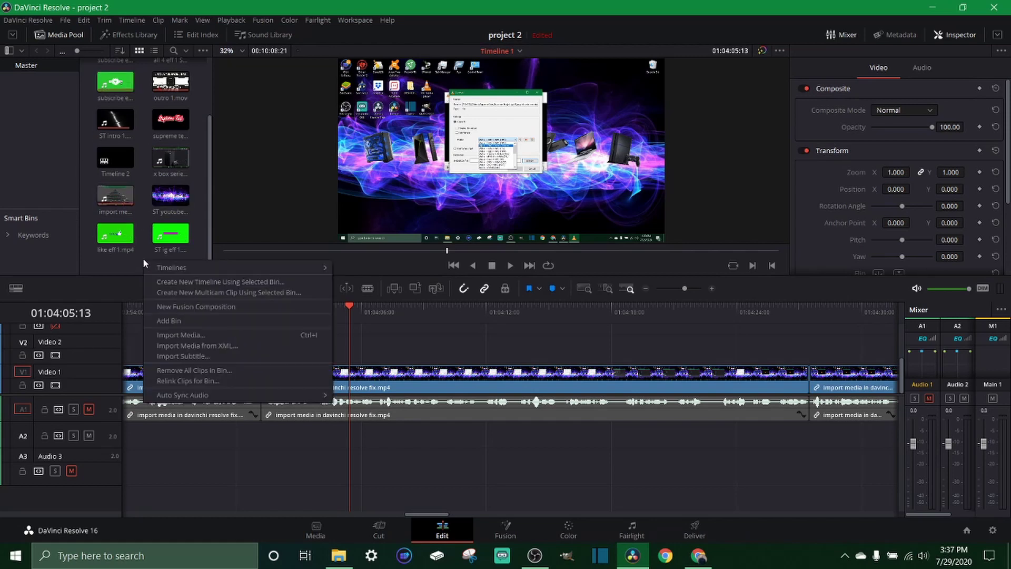
pyautogui.click(180, 335)
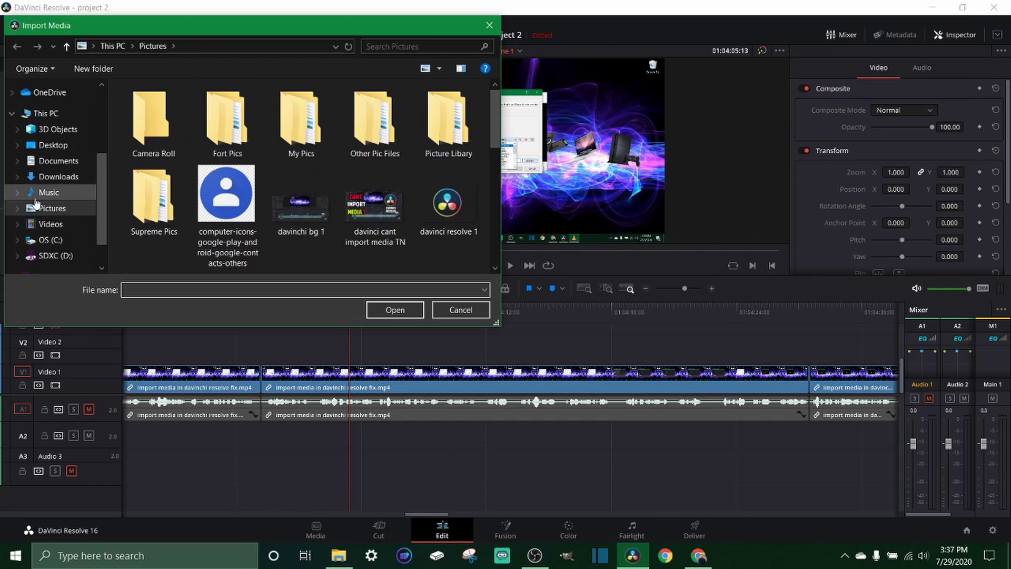
pyautogui.scroll(-2, 404, 224)
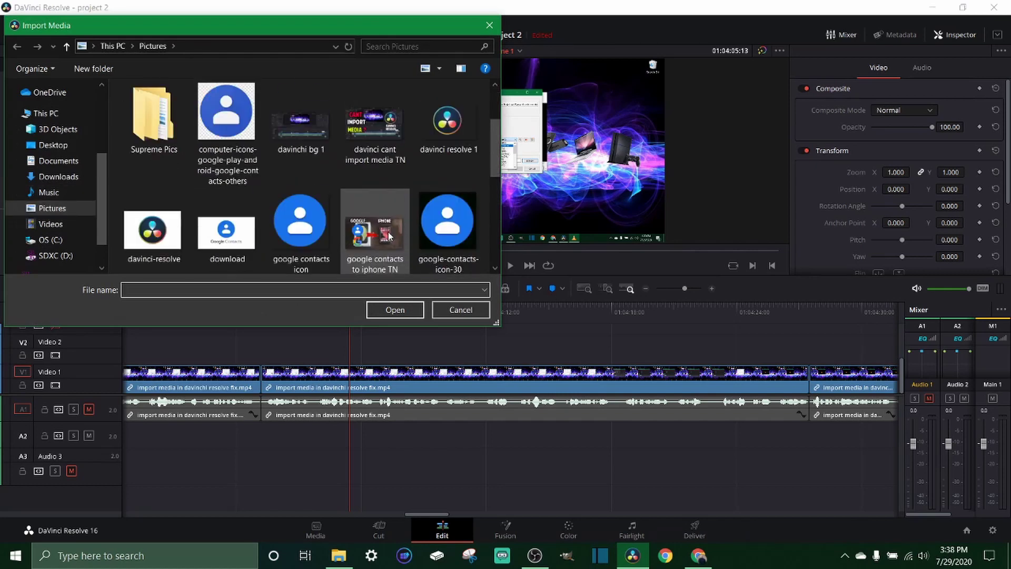
pyautogui.scroll(2, 388, 235)
pyautogui.doubleClick(449, 214)
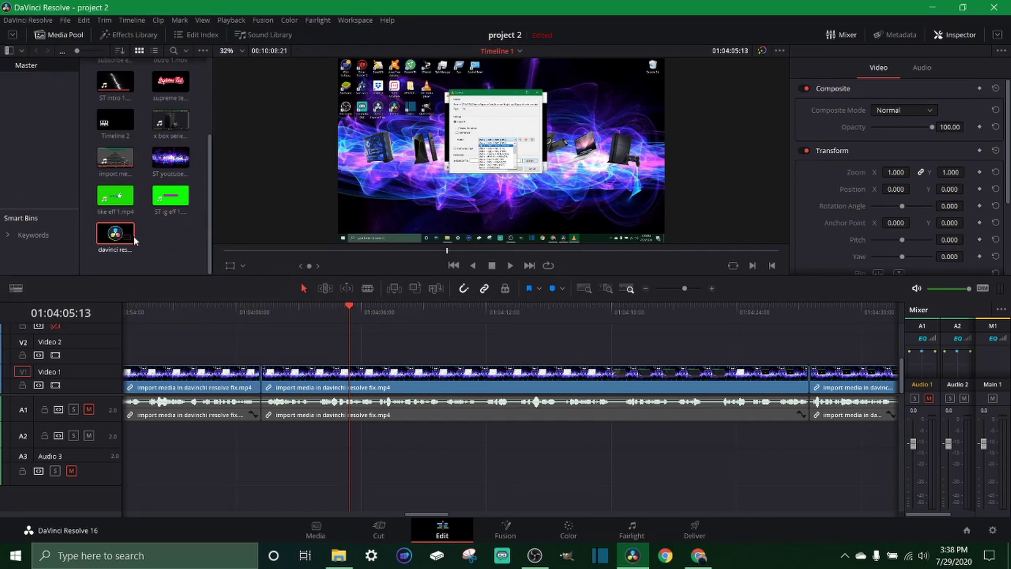
pyautogui.click(175, 237)
# Place the logo clip on the V2 track at the playhead and play to preview the overlay.
pyautogui.moveTo(116, 236); pyautogui.dragTo(383, 352)
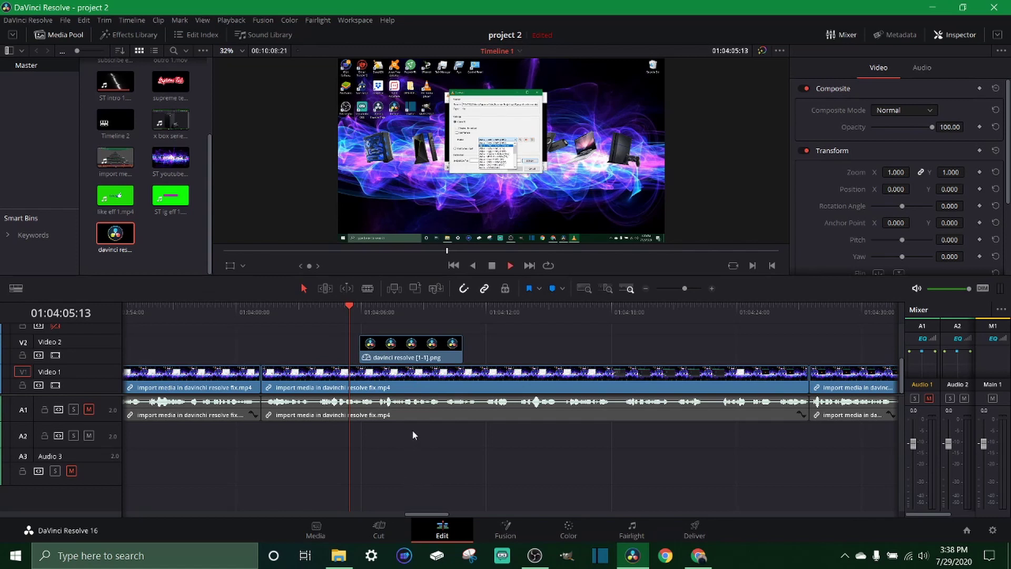
pyautogui.press('space')
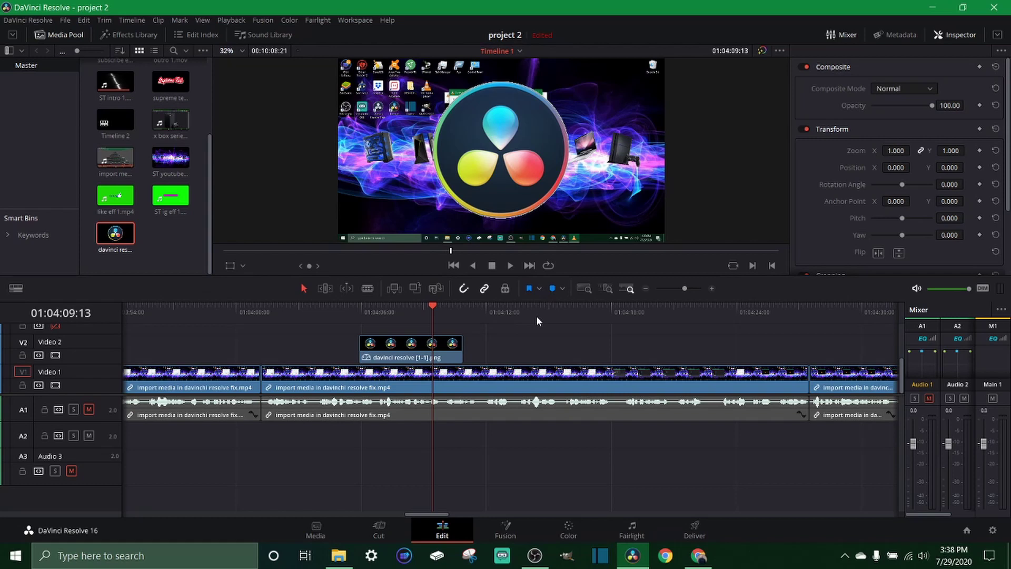
# Give the V2 logo clip Position X 504, Y 18 and Zoom 0.640 in the Inspector.
pyautogui.click(428, 360)
pyautogui.click(960, 34)
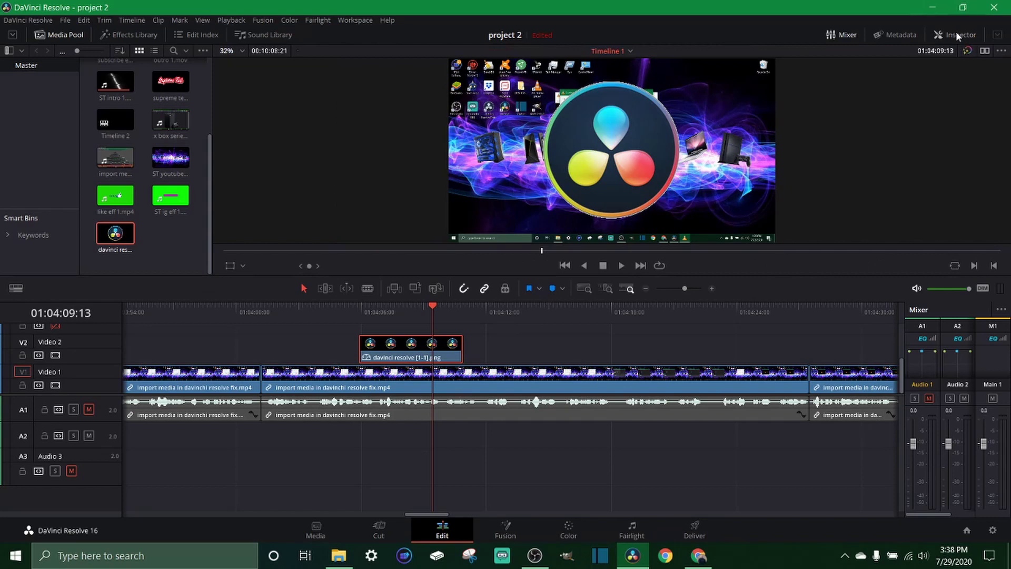
pyautogui.click(956, 33)
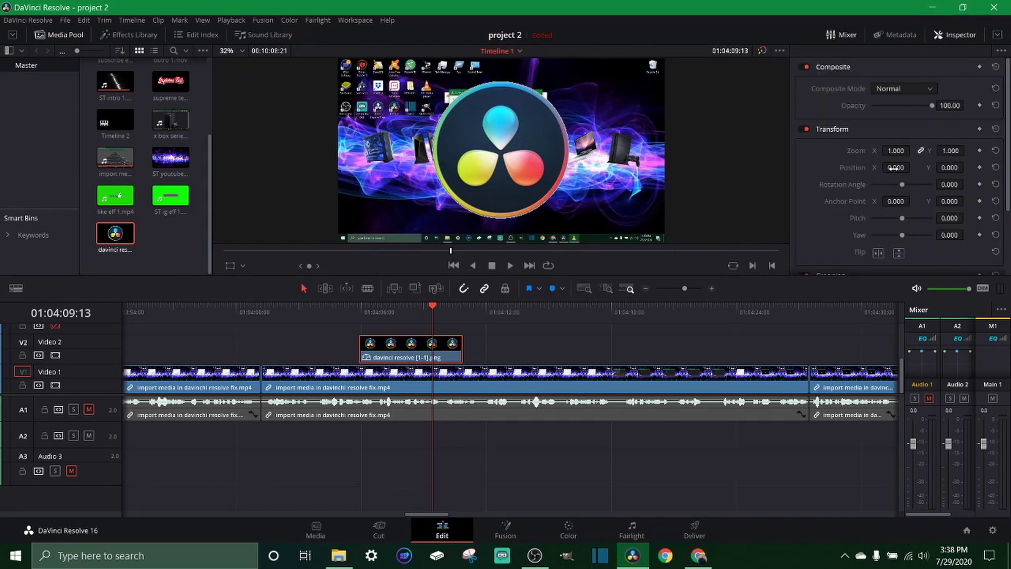
pyautogui.moveTo(896, 168); pyautogui.dragTo(911, 176)
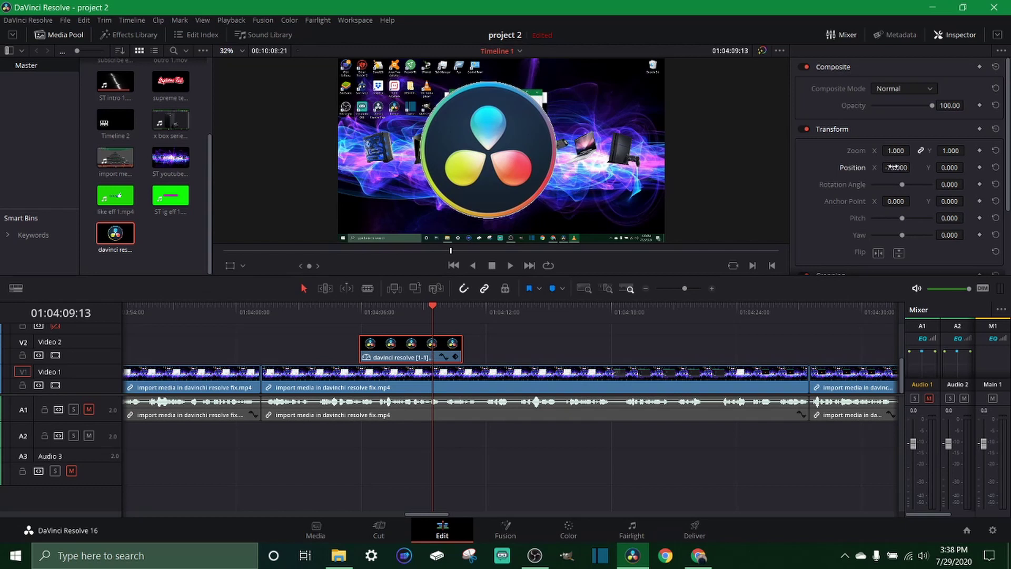
pyautogui.doubleClick(899, 167)
pyautogui.write('-127')
pyautogui.press('Return')
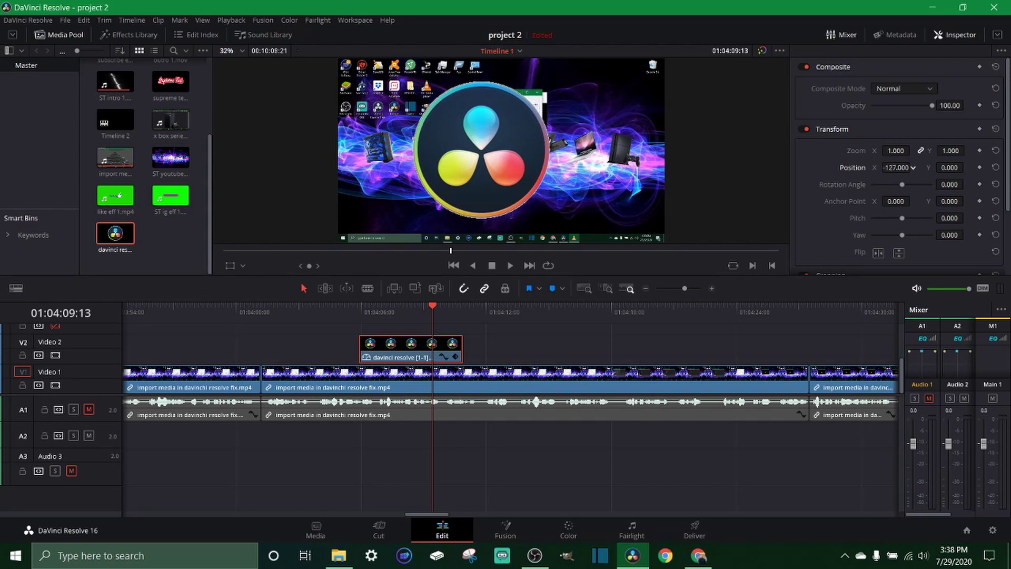
pyautogui.moveTo(915, 167); pyautogui.dragTo(914, 167)
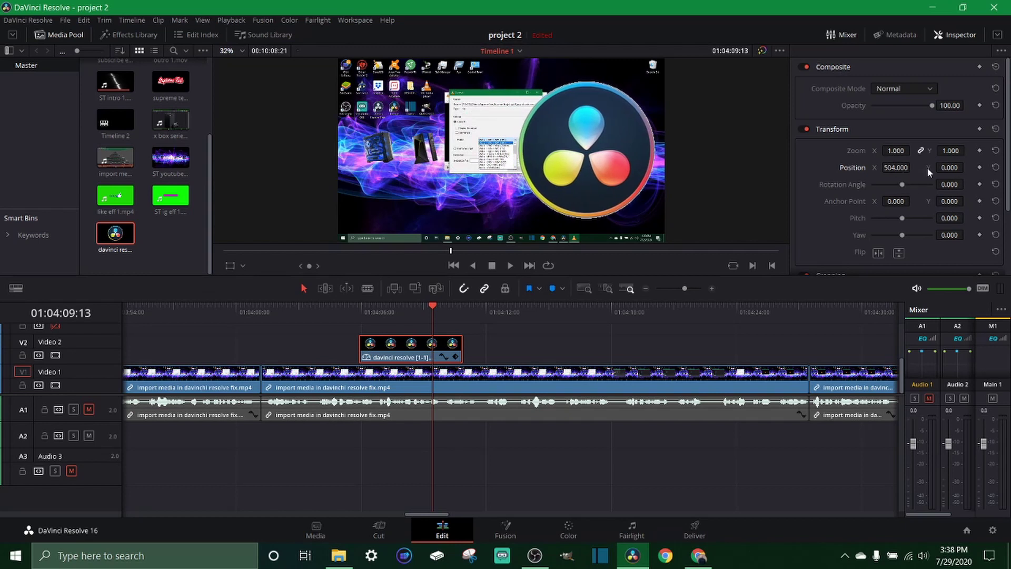
pyautogui.moveTo(951, 168)
pyautogui.mouseDown()
pyautogui.moveTo(940, 168)
pyautogui.moveTo(952, 168)
pyautogui.mouseUp()
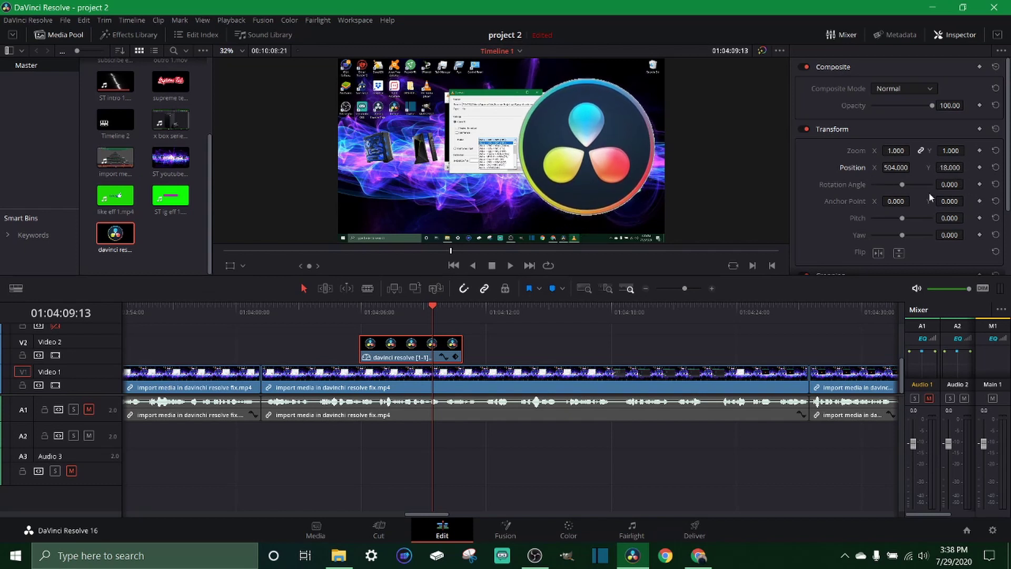
pyautogui.moveTo(896, 150)
pyautogui.mouseDown()
pyautogui.moveTo(885, 151)
pyautogui.moveTo(897, 150)
pyautogui.mouseUp()
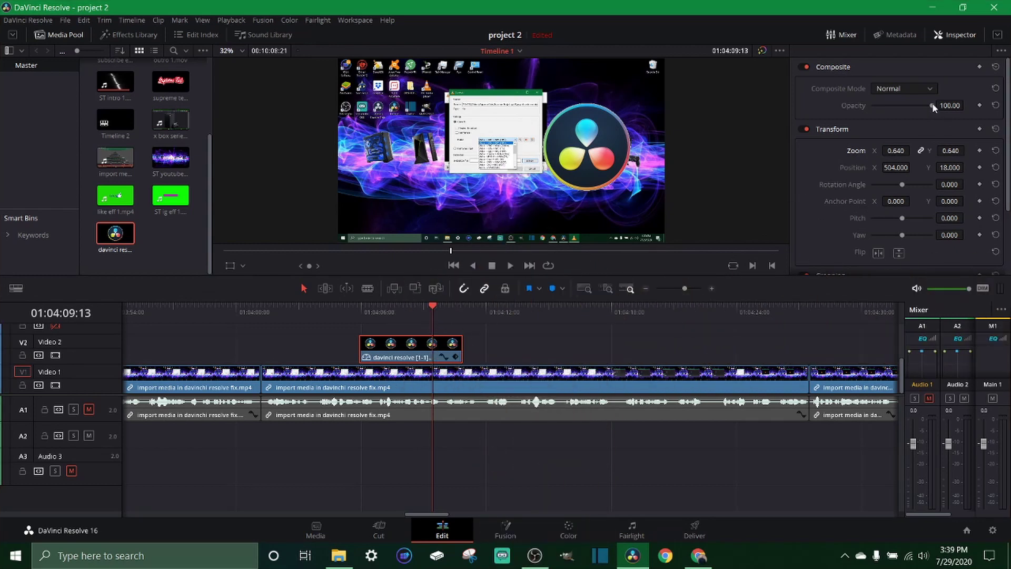
# Lower the logo's opacity to 74.78 and reset its Pitch to zero.
pyautogui.moveTo(933, 105); pyautogui.dragTo(917, 104)
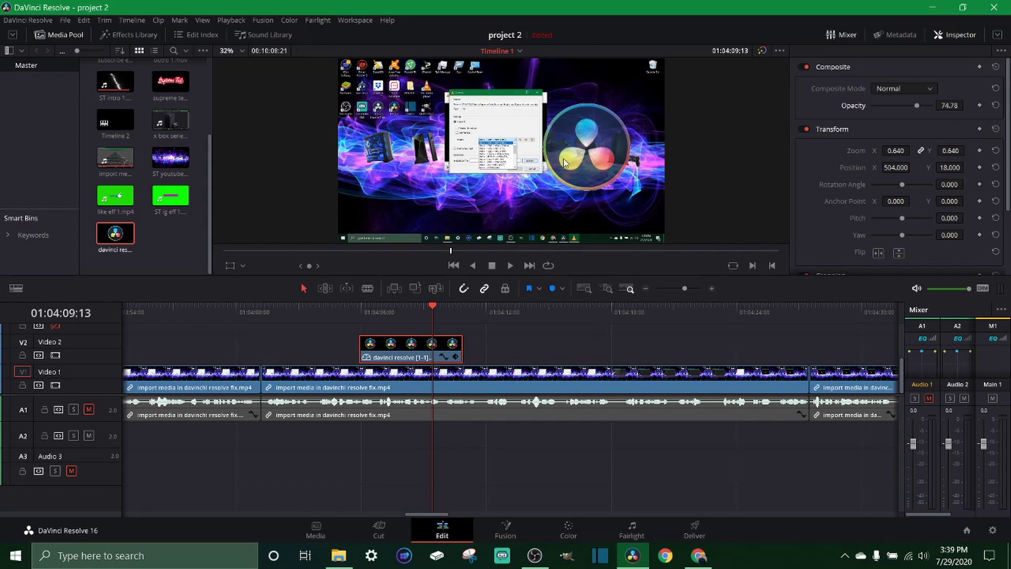
pyautogui.scroll(-1, 901, 205)
pyautogui.moveTo(903, 187); pyautogui.dragTo(905, 187)
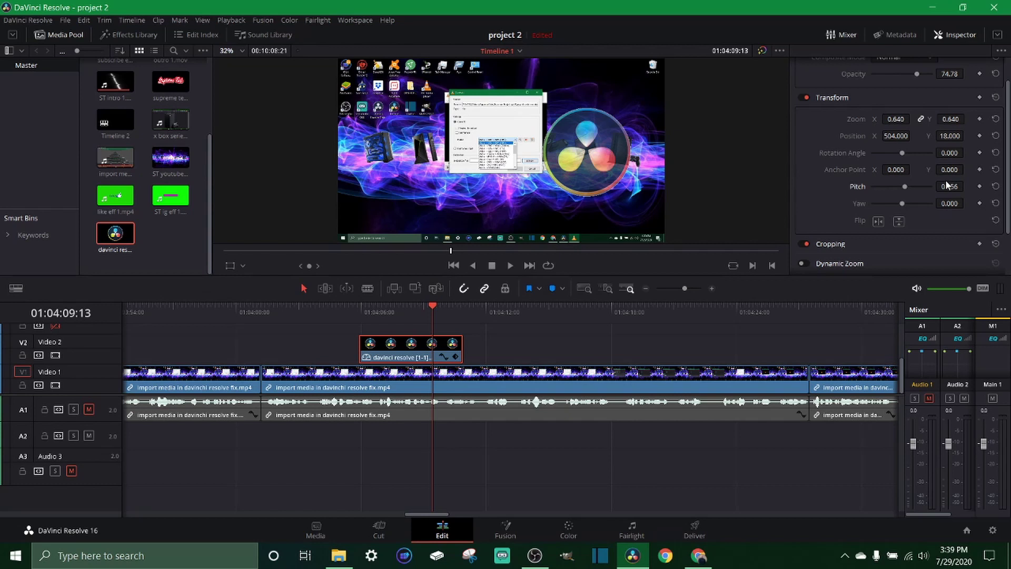
pyautogui.click(996, 186)
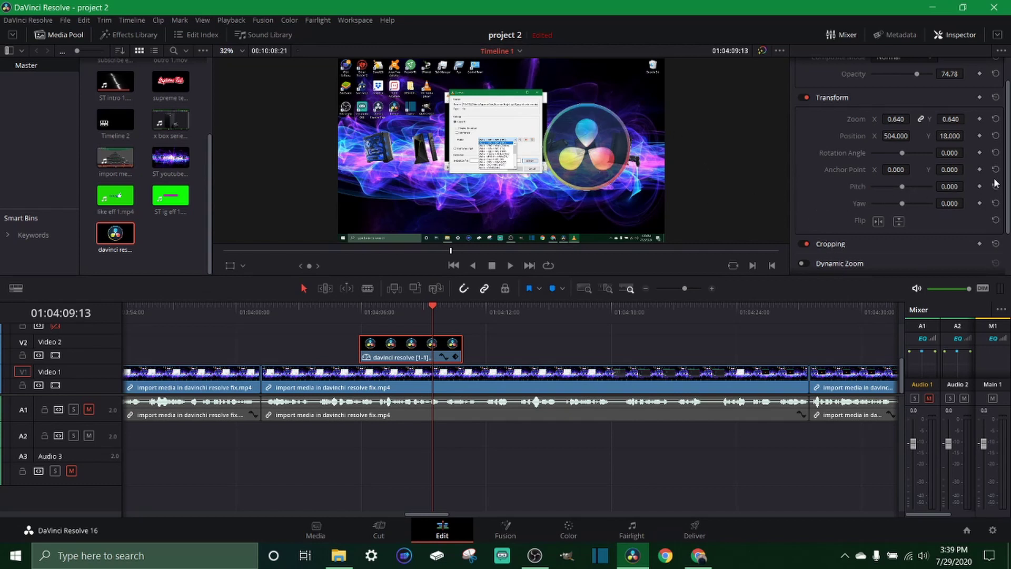
# Reset the logo's Position, Zoom and Opacity to their default values.
pyautogui.click(996, 136)
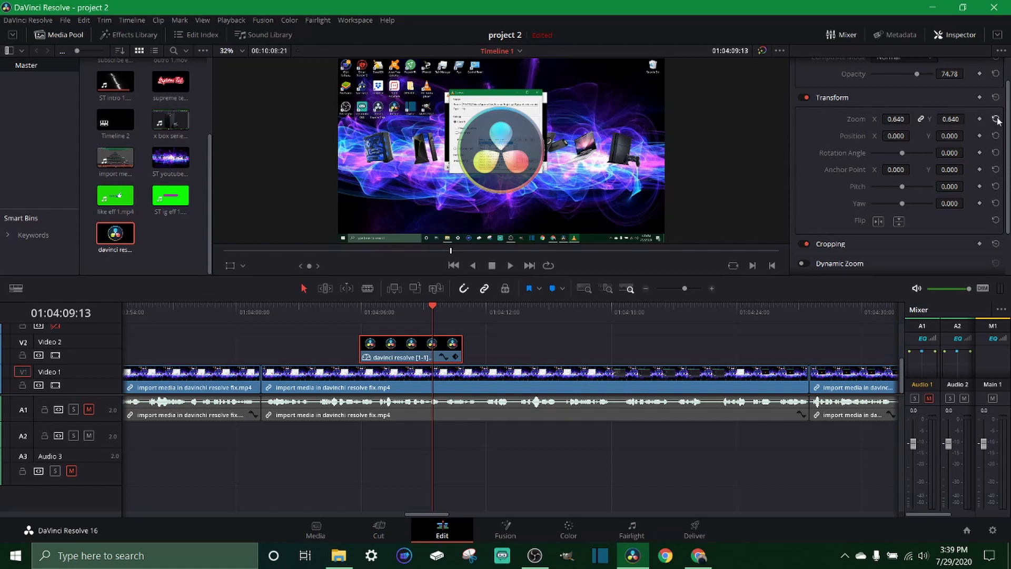
pyautogui.click(996, 118)
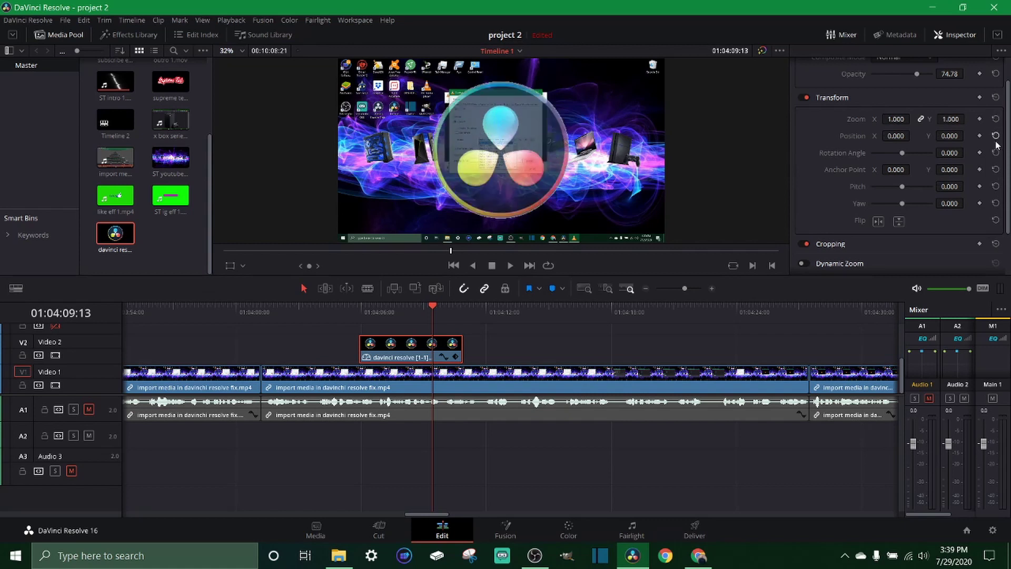
pyautogui.click(996, 73)
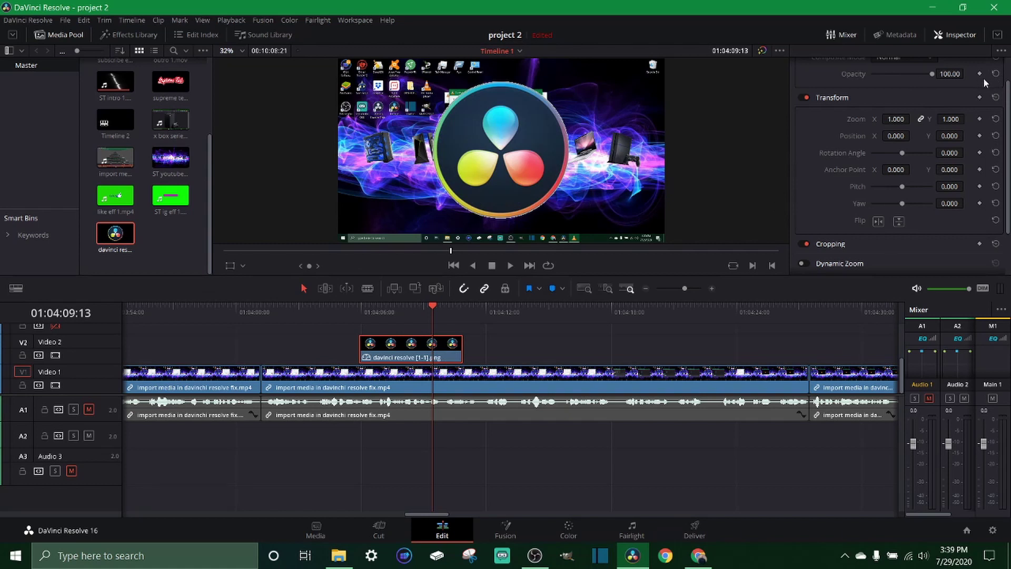
# Give the logo Opacity 79.13, Zoom 0.660, Position X 621 and Y -30.
pyautogui.moveTo(933, 73); pyautogui.dragTo(921, 73)
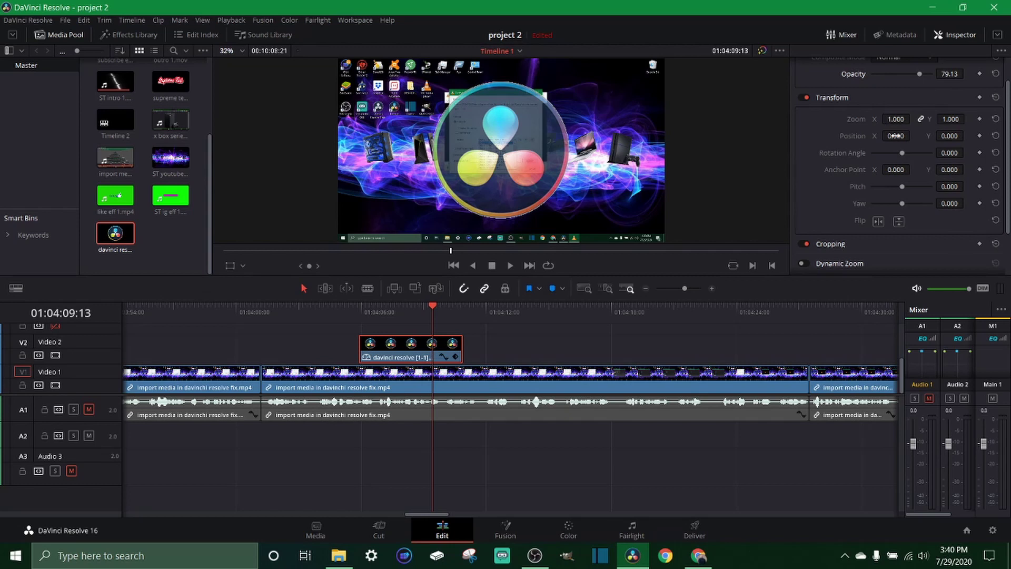
pyautogui.moveTo(895, 135); pyautogui.dragTo(947, 135)
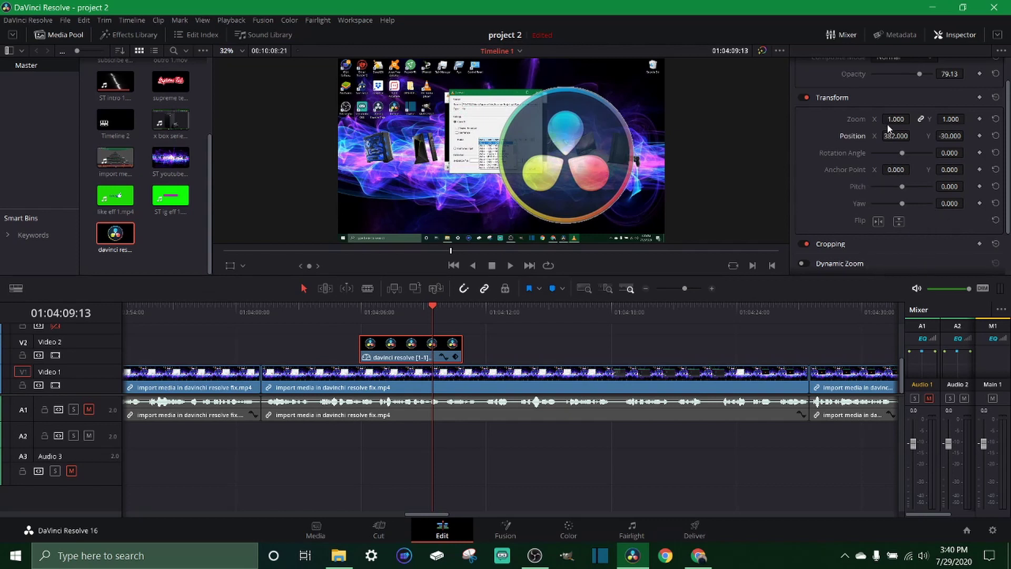
pyautogui.moveTo(895, 118); pyautogui.dragTo(877, 119)
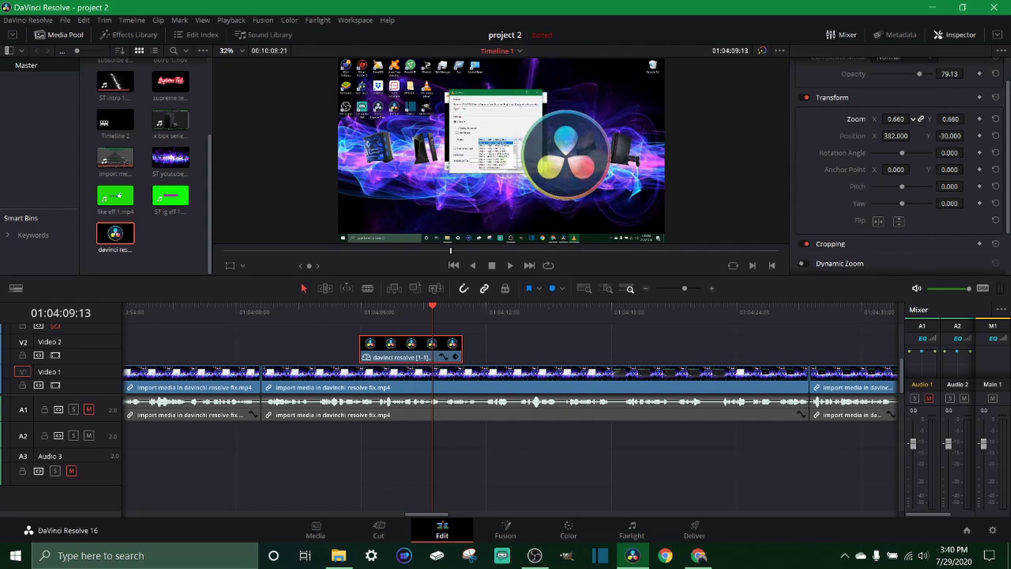
pyautogui.moveTo(896, 136); pyautogui.dragTo(917, 136)
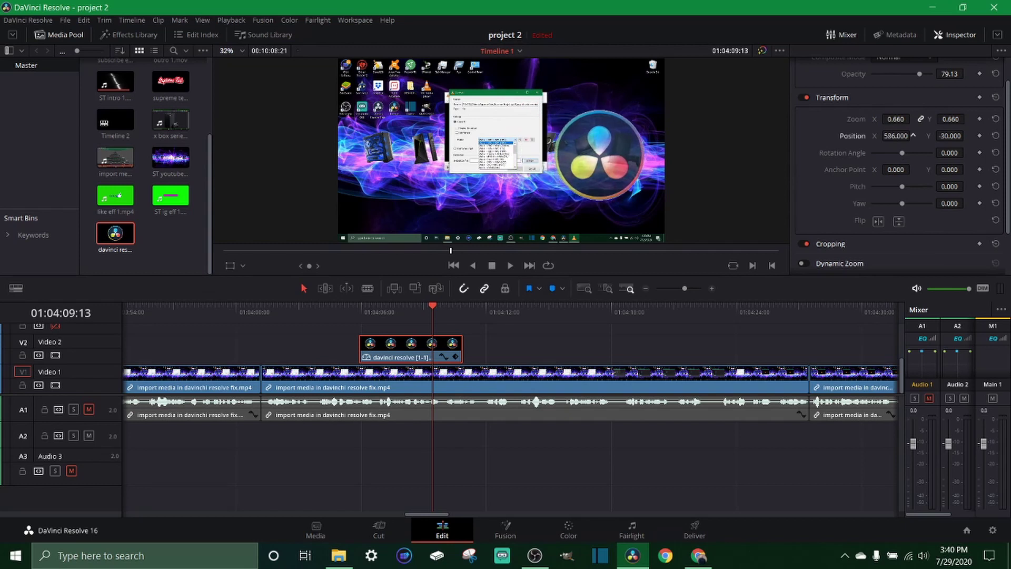
pyautogui.scroll(-2, 829, 190)
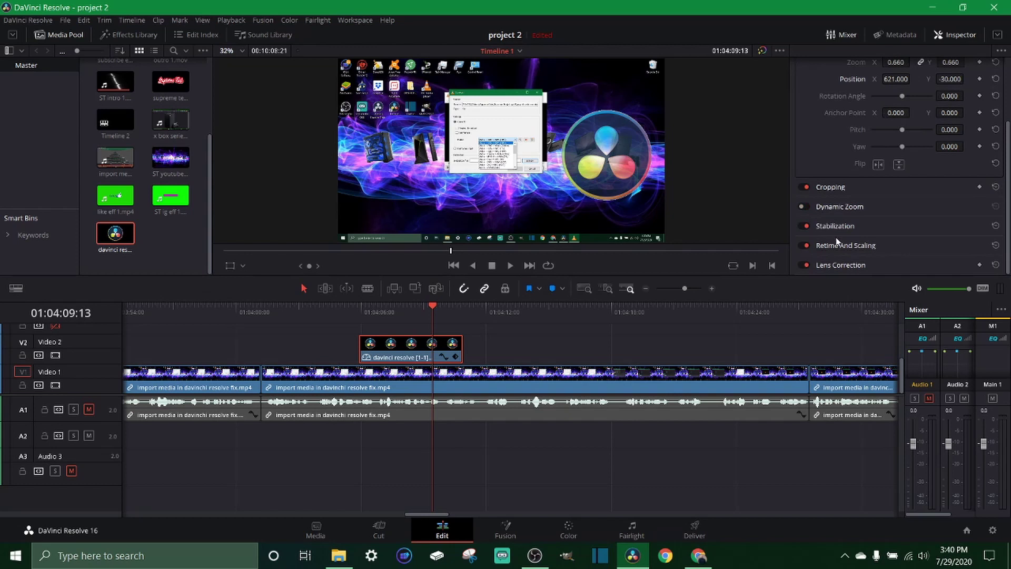
pyautogui.scroll(1, 903, 243)
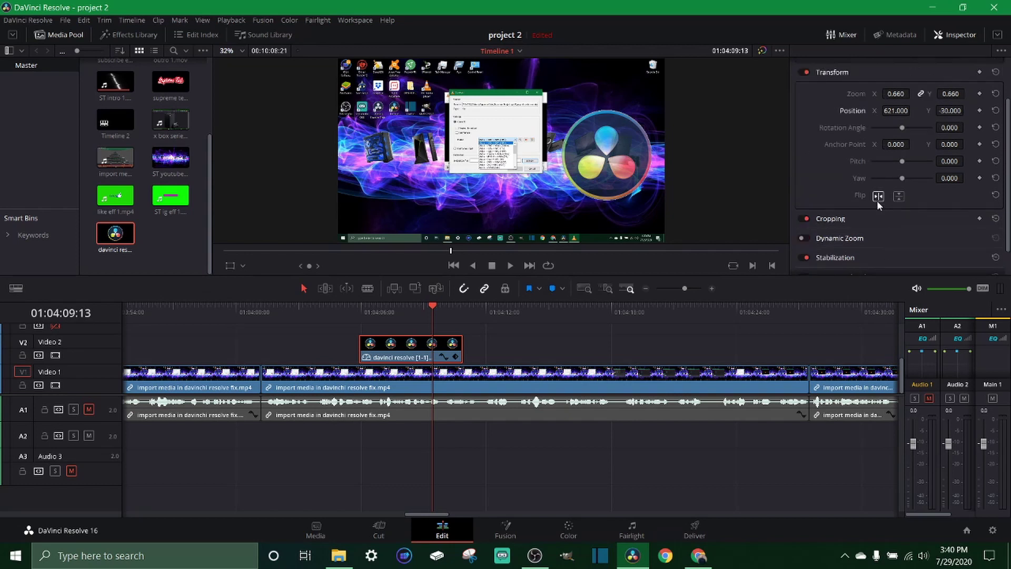
# Toggle Flip H on and back off, then set the logo's Rotation Angle to 20.
pyautogui.click(879, 197)
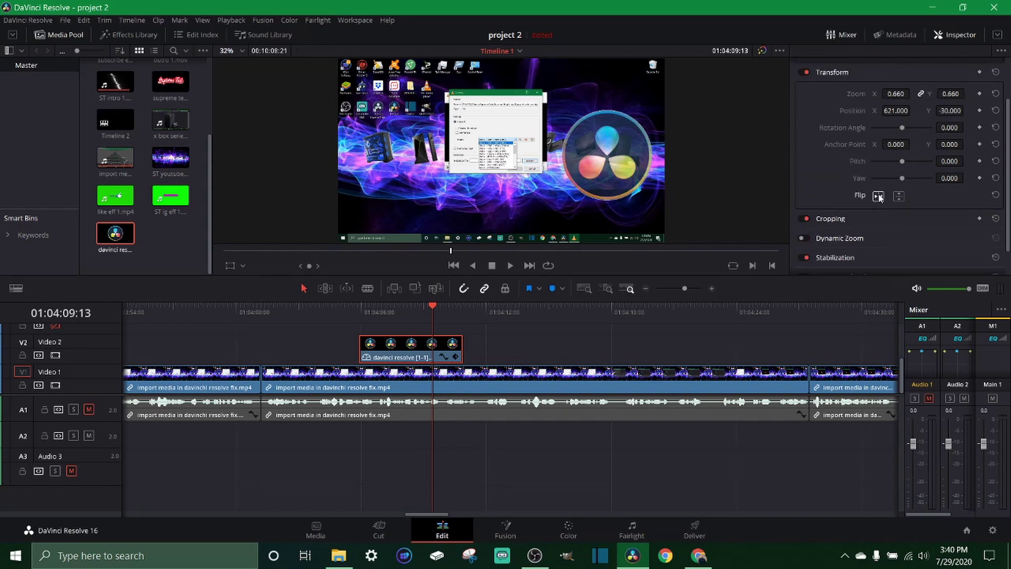
pyautogui.click(879, 197)
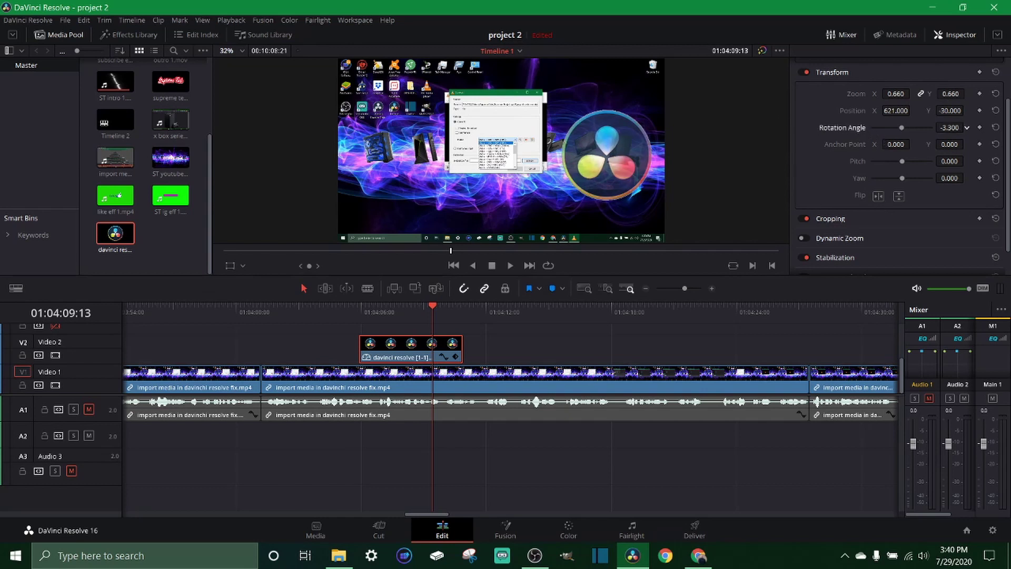
pyautogui.moveTo(952, 128)
pyautogui.mouseDown()
pyautogui.moveTo(966, 125)
pyautogui.moveTo(957, 127)
pyautogui.mouseUp()
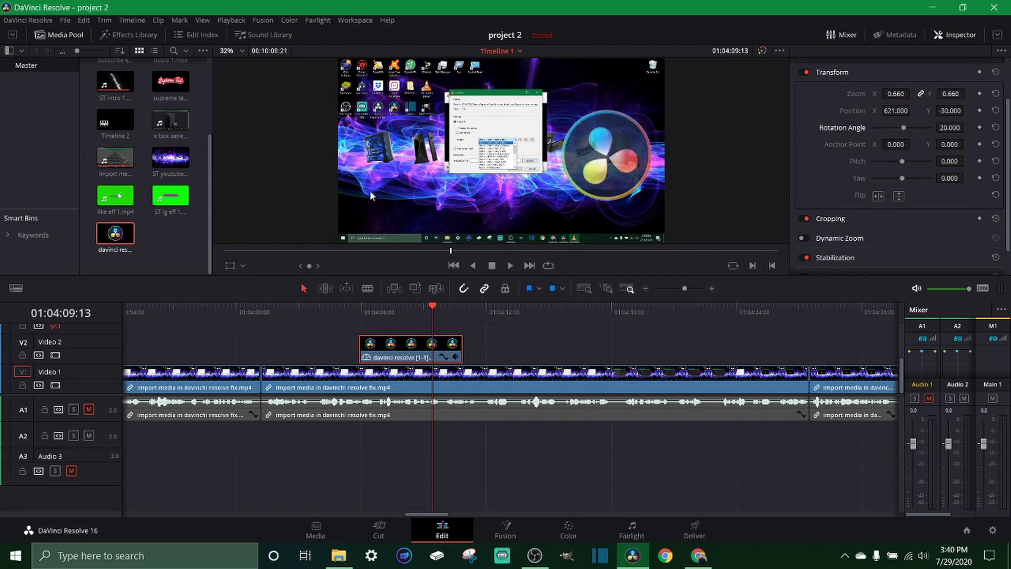